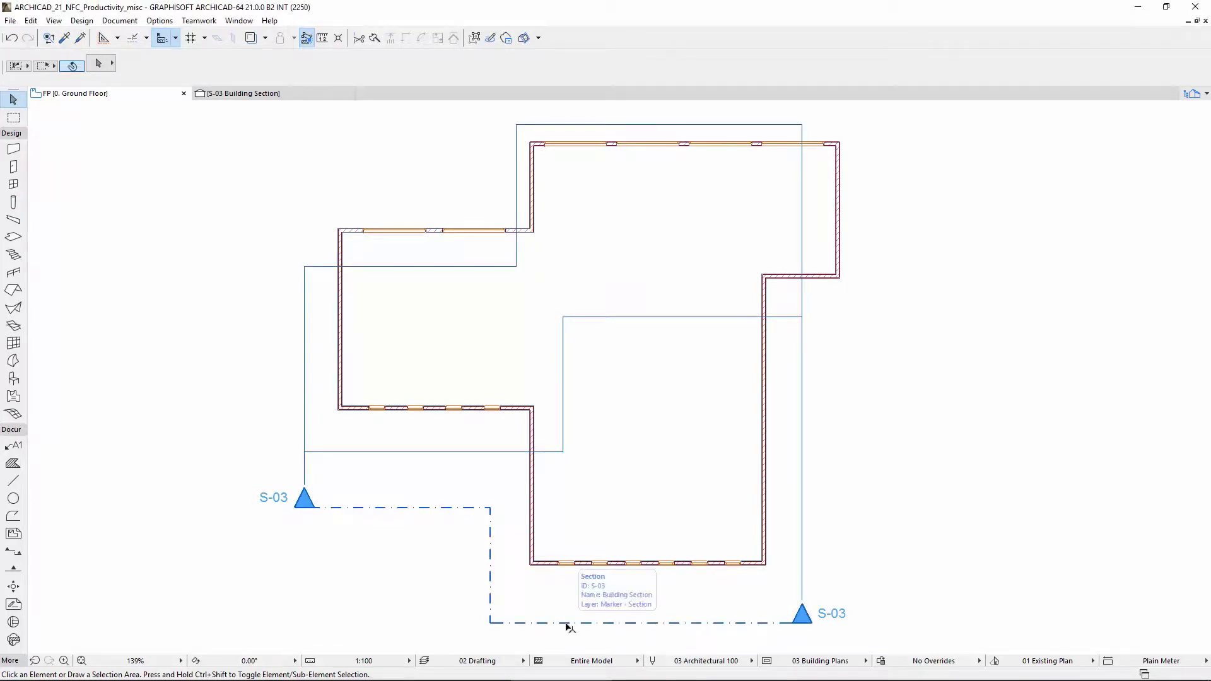
- Select the S-03 Building Section marker on the Ground Floor plan and show its context commands
{"action": "left_click", "coordinate": [574, 624]}
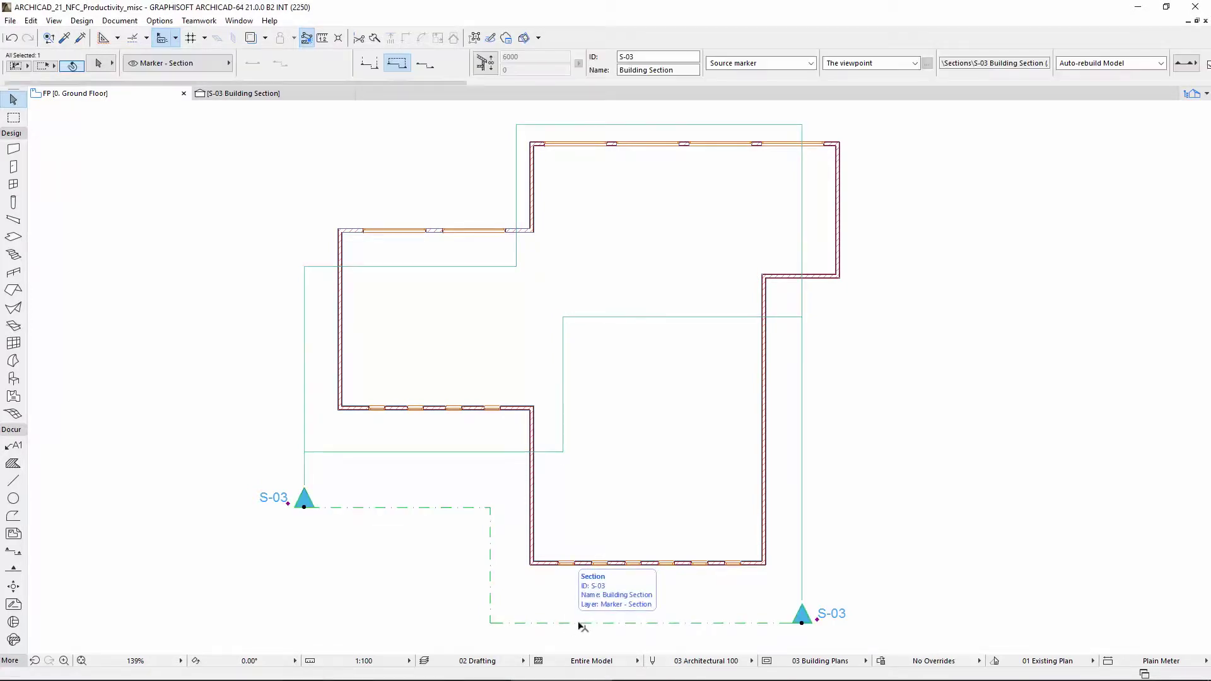
{"action": "right_click", "coordinate": [589, 389]}
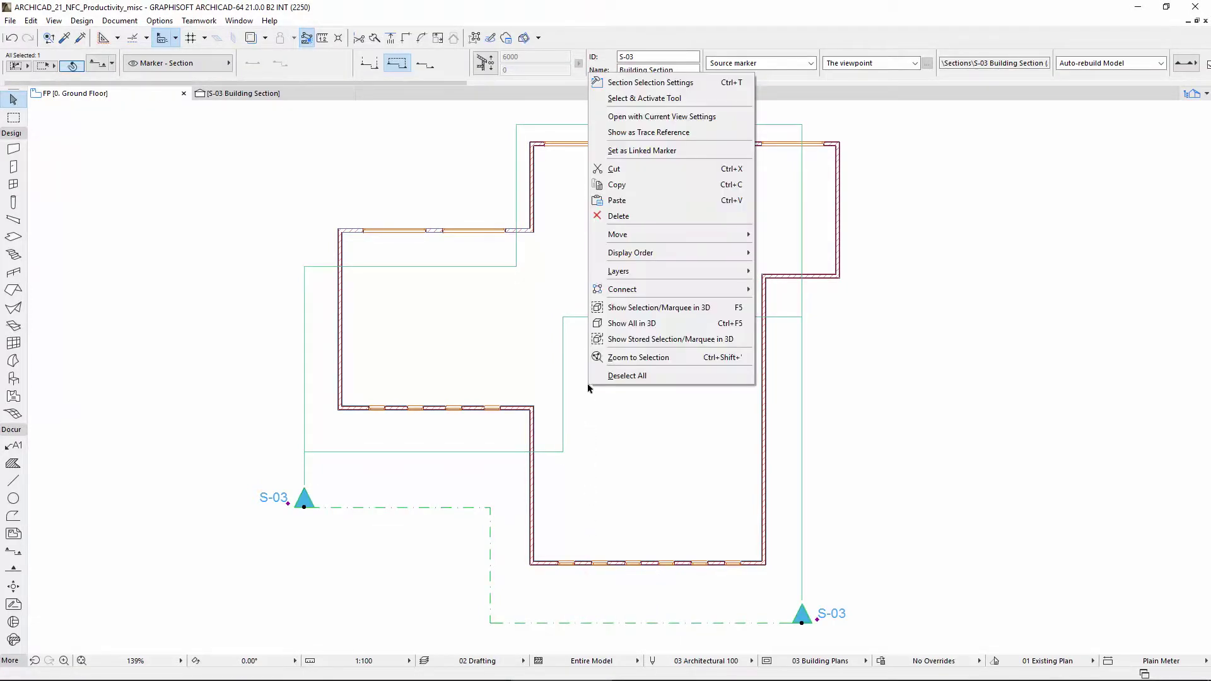
- Open the S-03 section in its own tab and drag its right horizontal boundary outward
{"action": "left_click", "coordinate": [724, 122]}
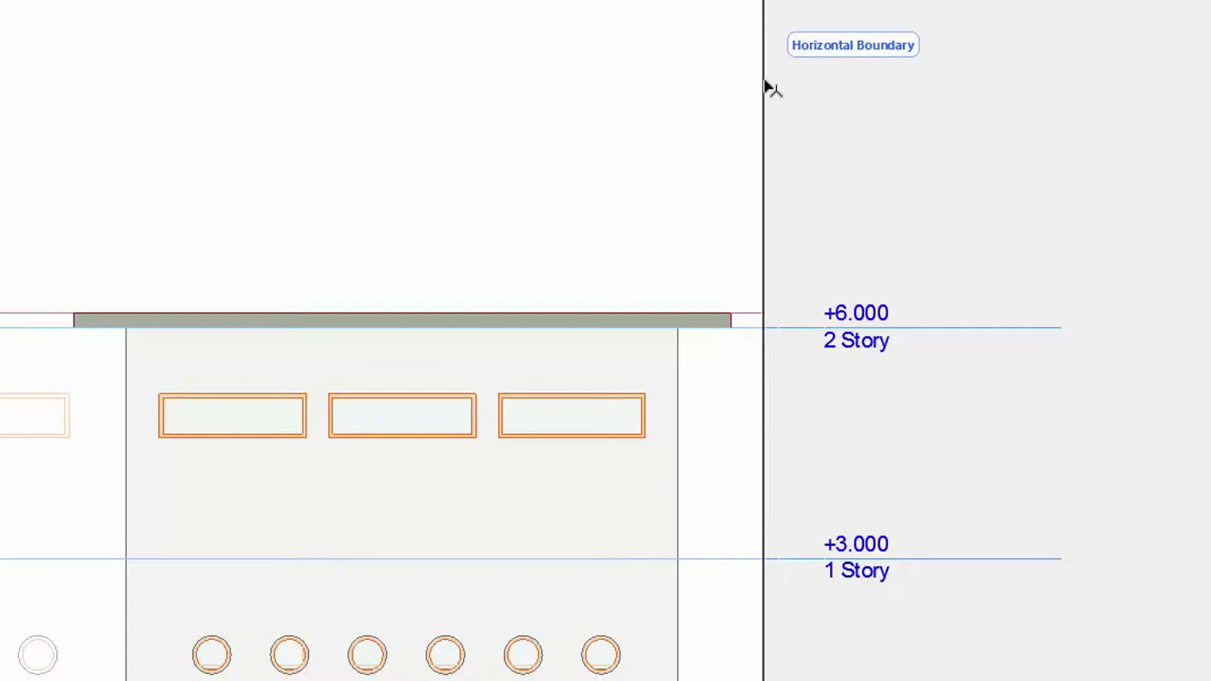
{"action": "left_click", "coordinate": [765, 85]}
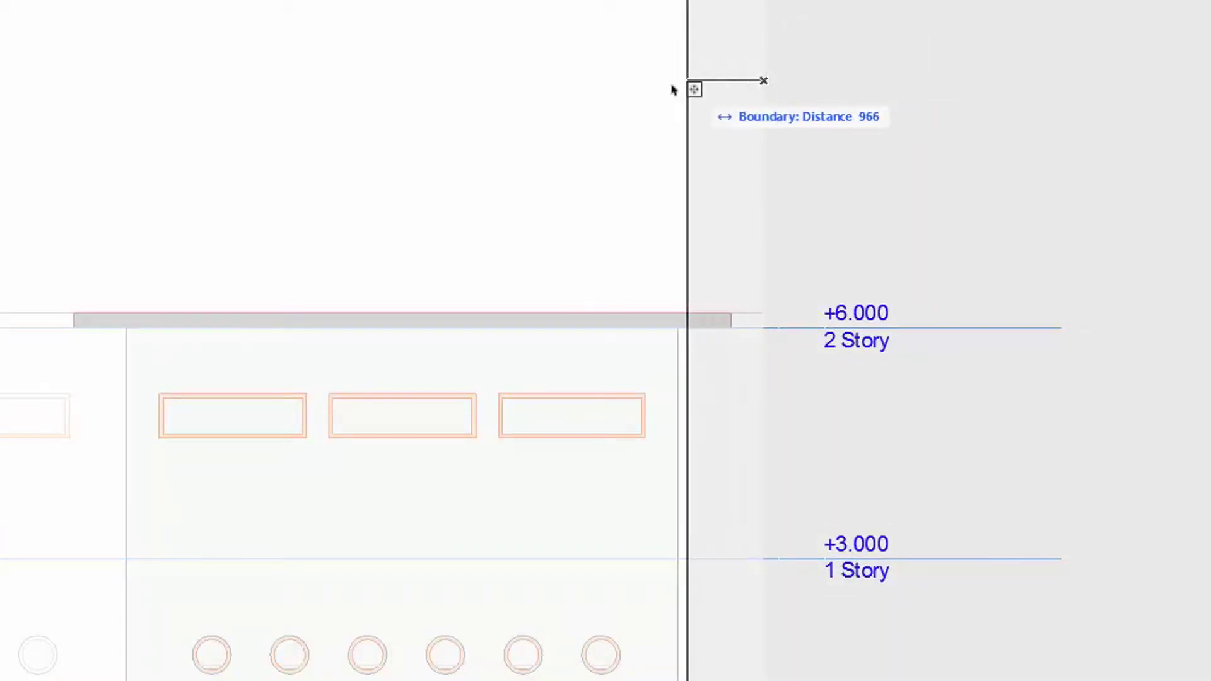
{"action": "left_click", "coordinate": [669, 89]}
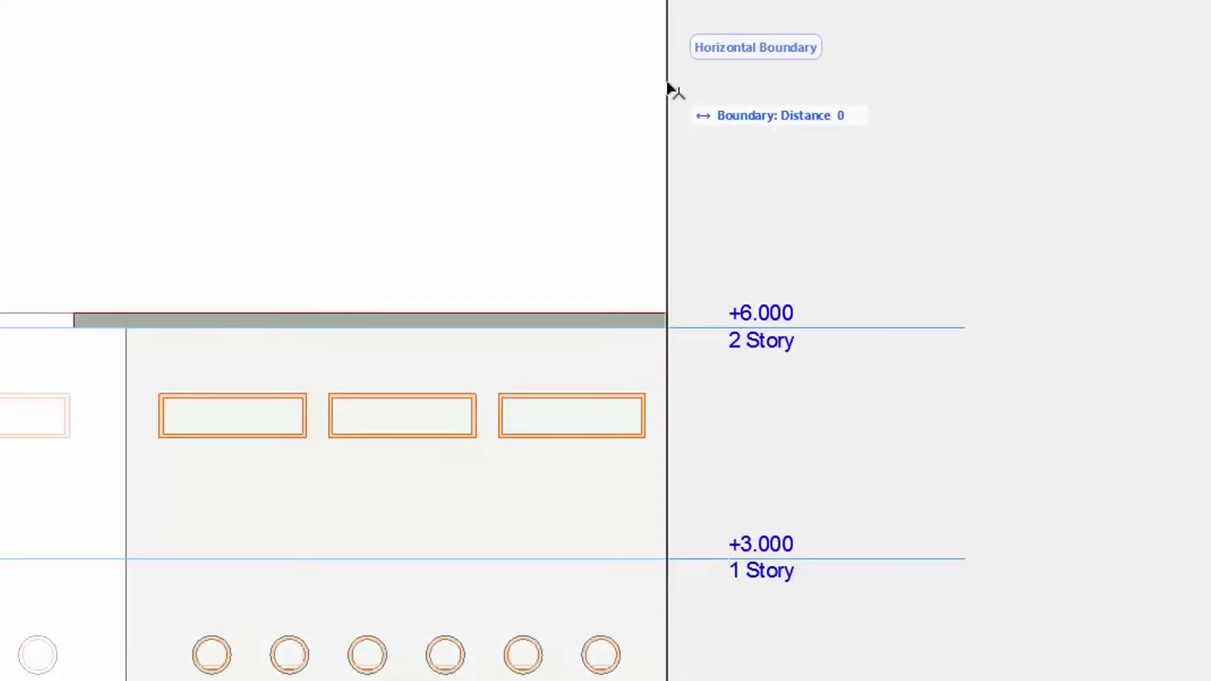
{"action": "left_click", "coordinate": [670, 88]}
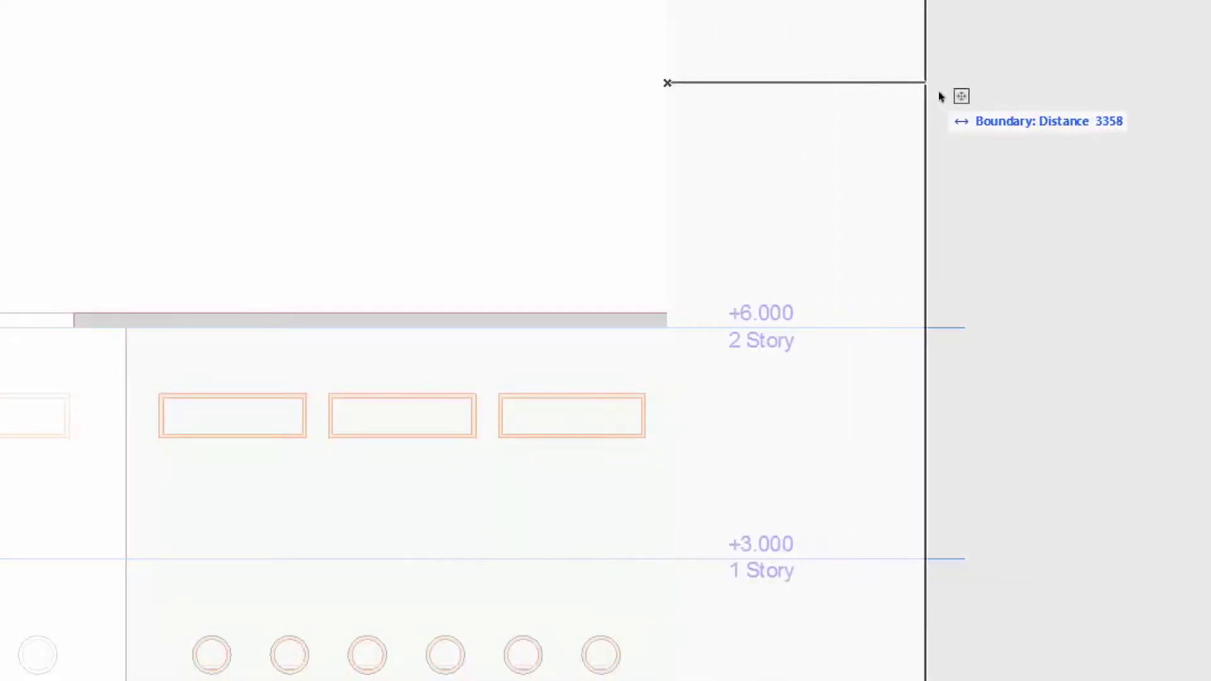
{"action": "left_click", "coordinate": [966, 92]}
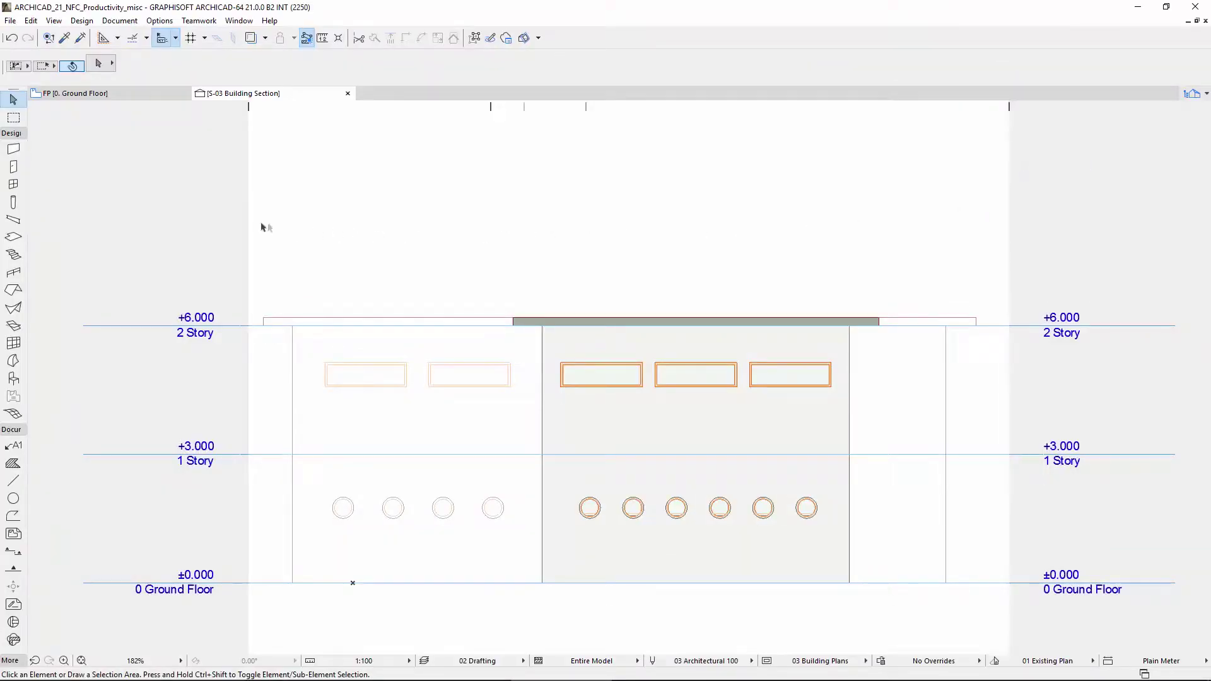
- Drag the section's left horizontal boundary further left, then return to the Ground Floor plan
{"action": "left_click", "coordinate": [248, 218]}
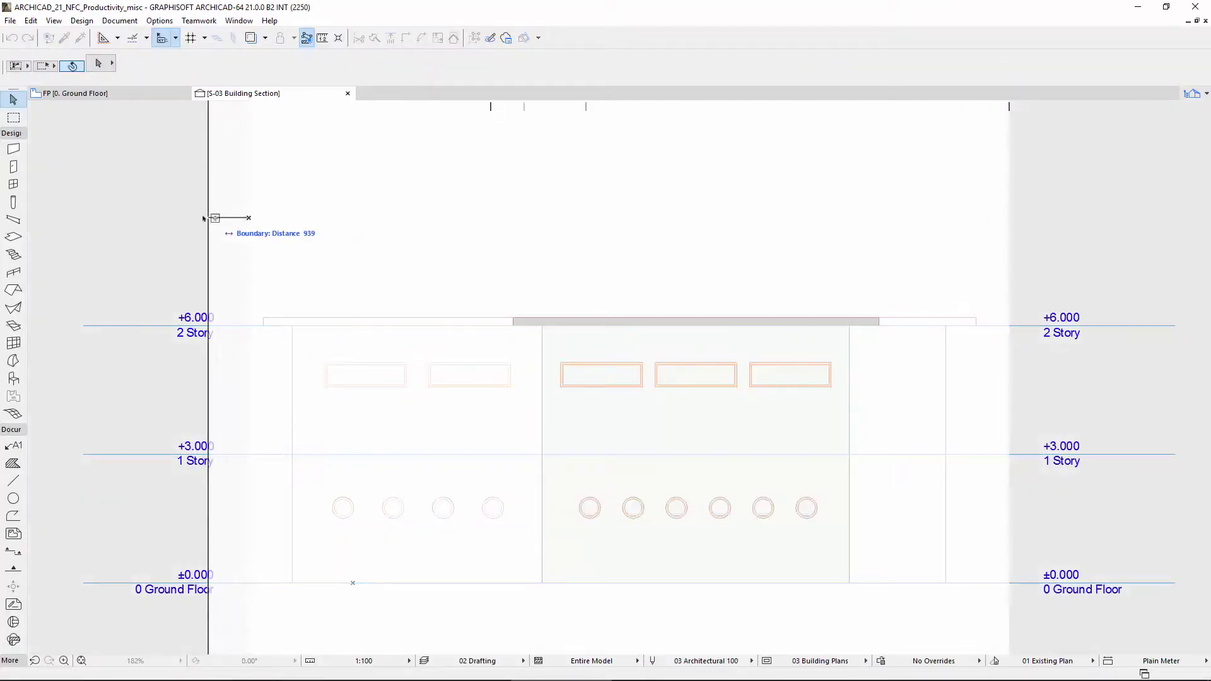
{"action": "left_click", "coordinate": [199, 218]}
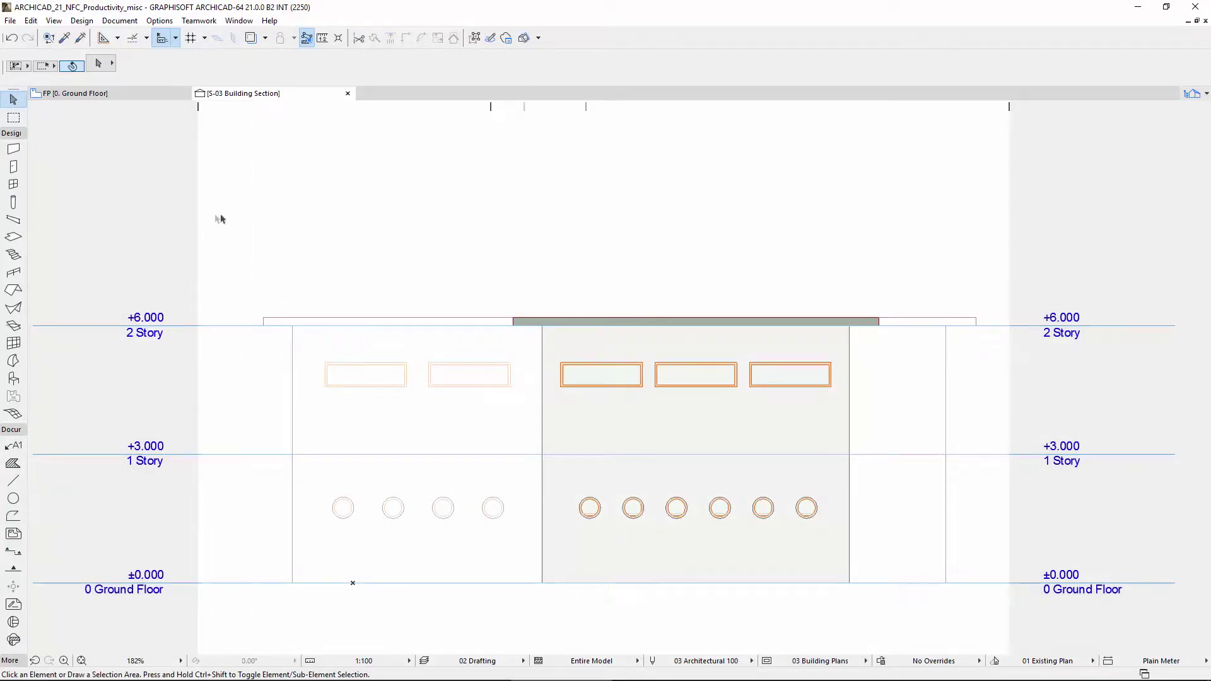
{"action": "left_click", "coordinate": [162, 96]}
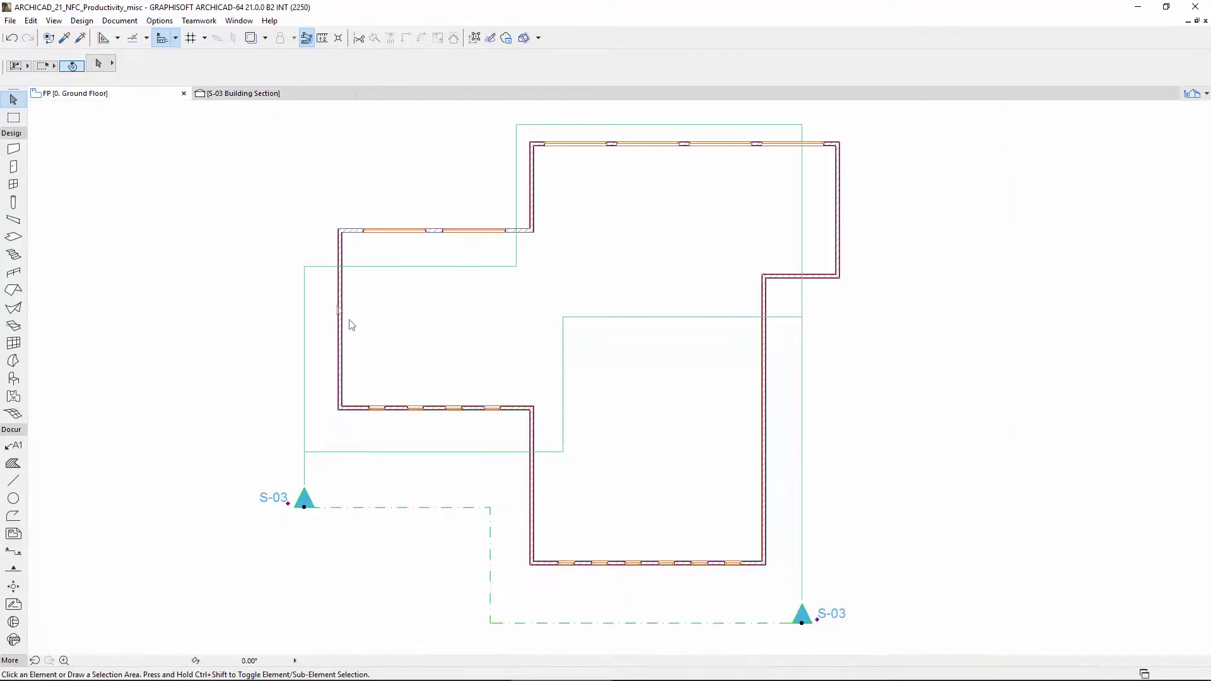
{"action": "left_click", "coordinate": [730, 620]}
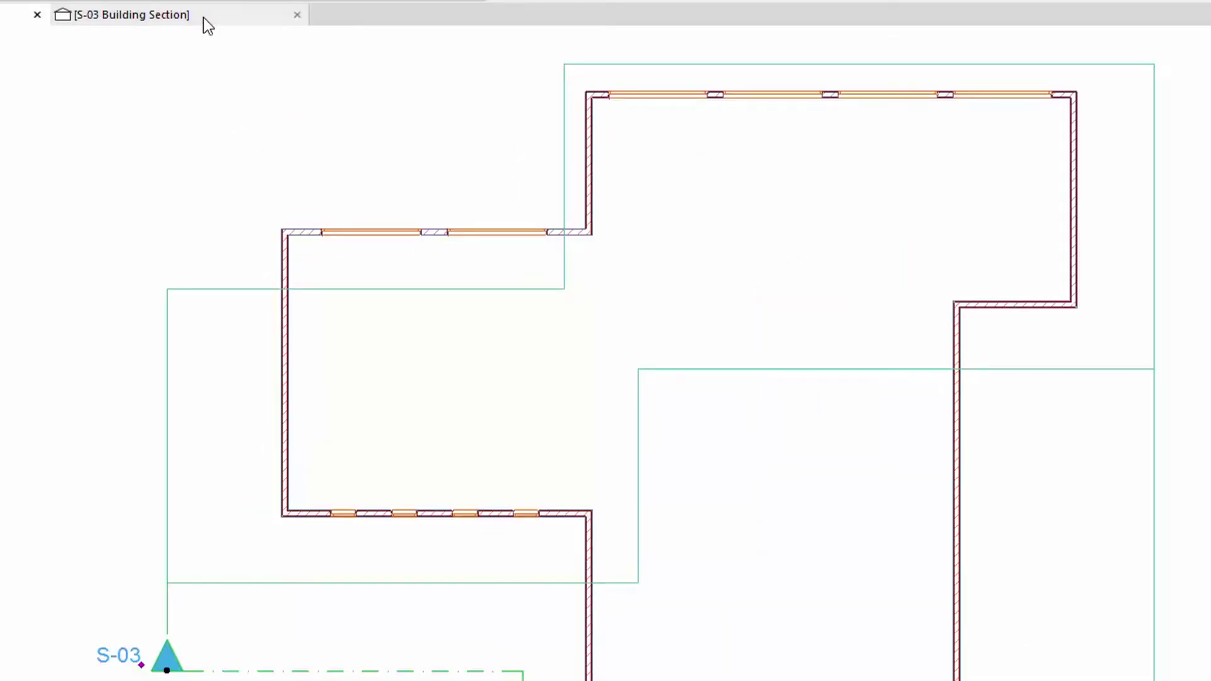
{"action": "left_click", "coordinate": [203, 18]}
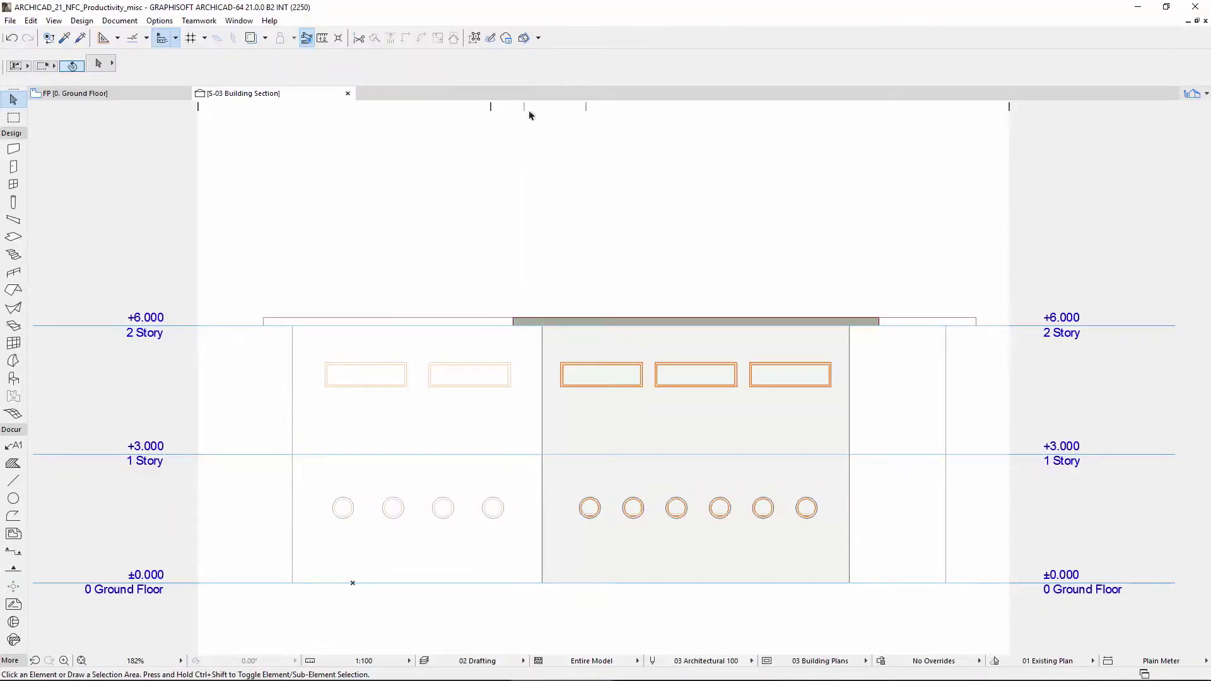
- Reposition the S-03 section break, distant break and depth break markers
{"action": "left_click_drag", "start_coordinate": [492, 107], "coordinate": [899, 126]}
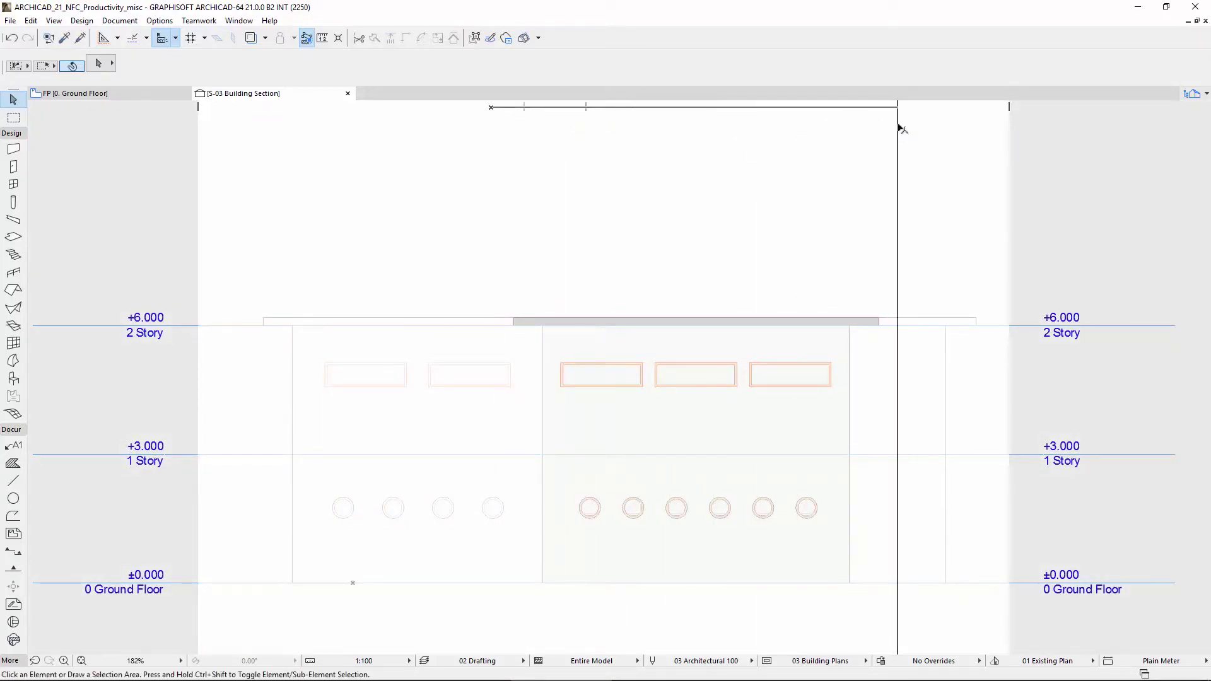
{"action": "left_click_drag", "start_coordinate": [588, 111], "coordinate": [421, 115]}
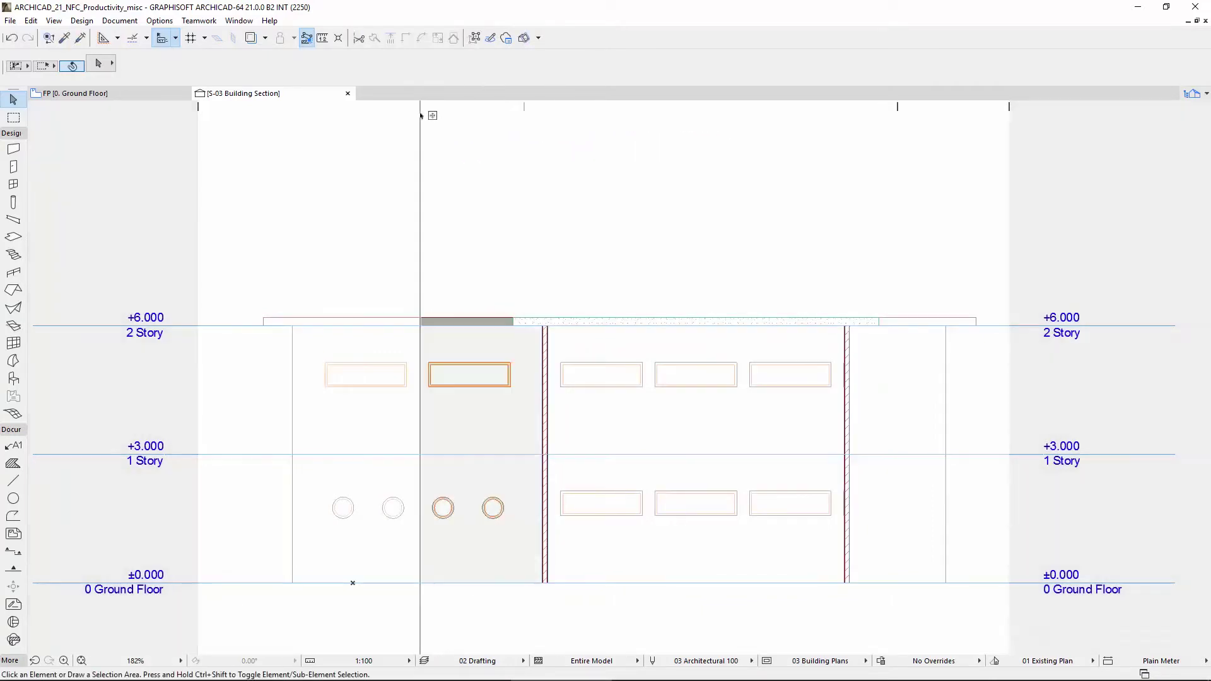
{"action": "left_click_drag", "start_coordinate": [524, 108], "coordinate": [662, 118]}
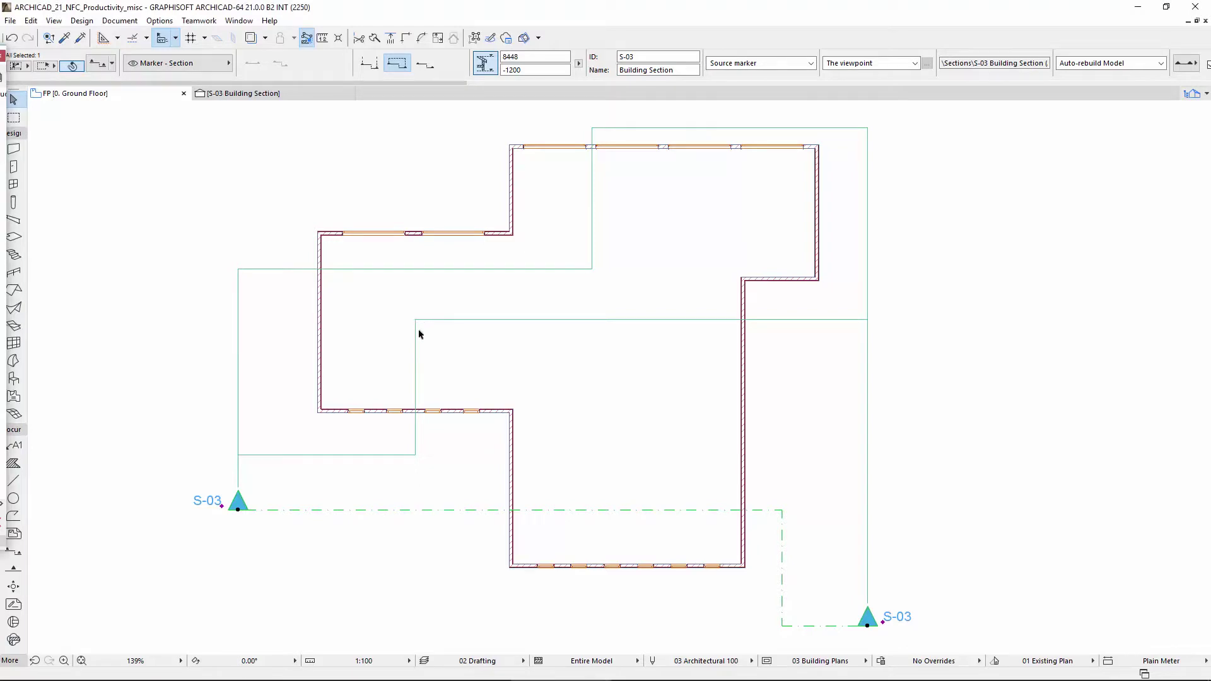
- In the S-03 section, move the depth limit so it cuts away the right-side windows
{"action": "left_click", "coordinate": [300, 94]}
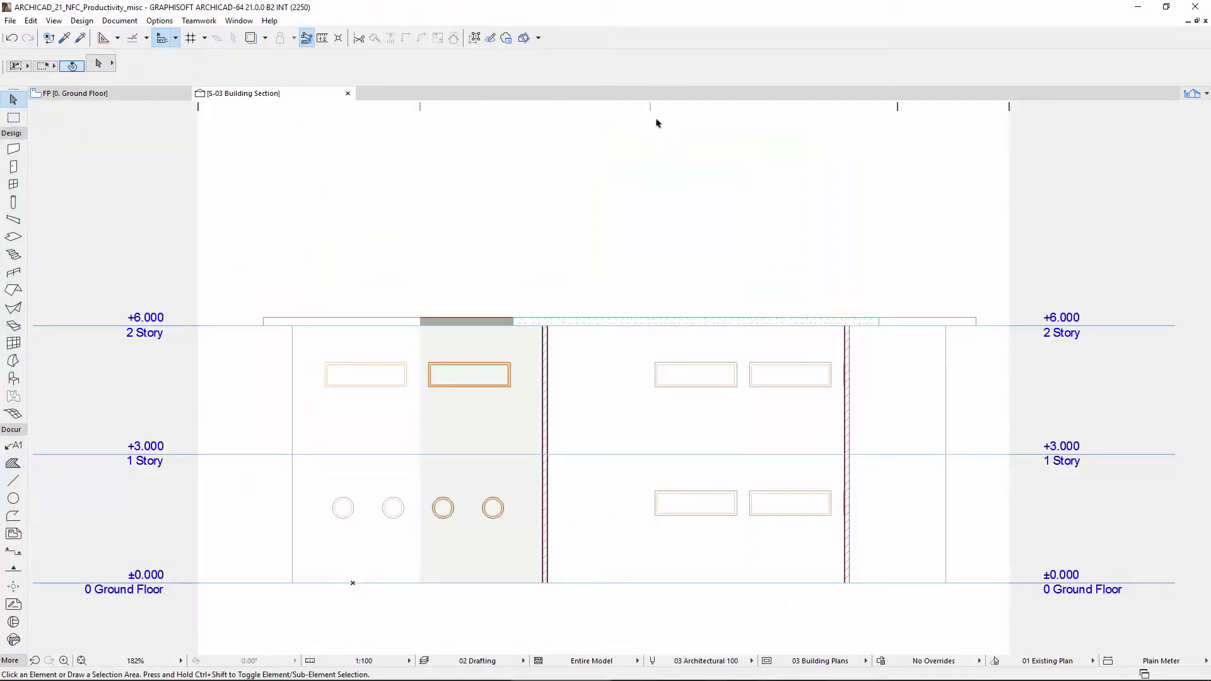
{"action": "left_click", "coordinate": [650, 118]}
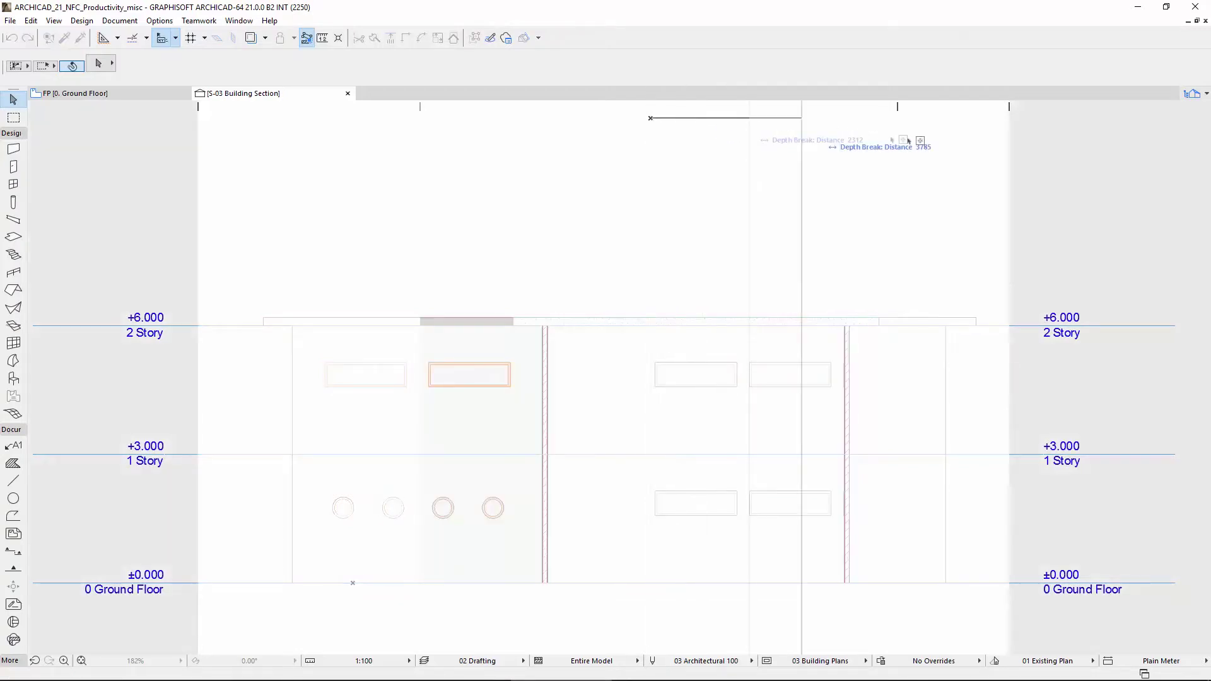
{"action": "left_click", "coordinate": [1022, 155]}
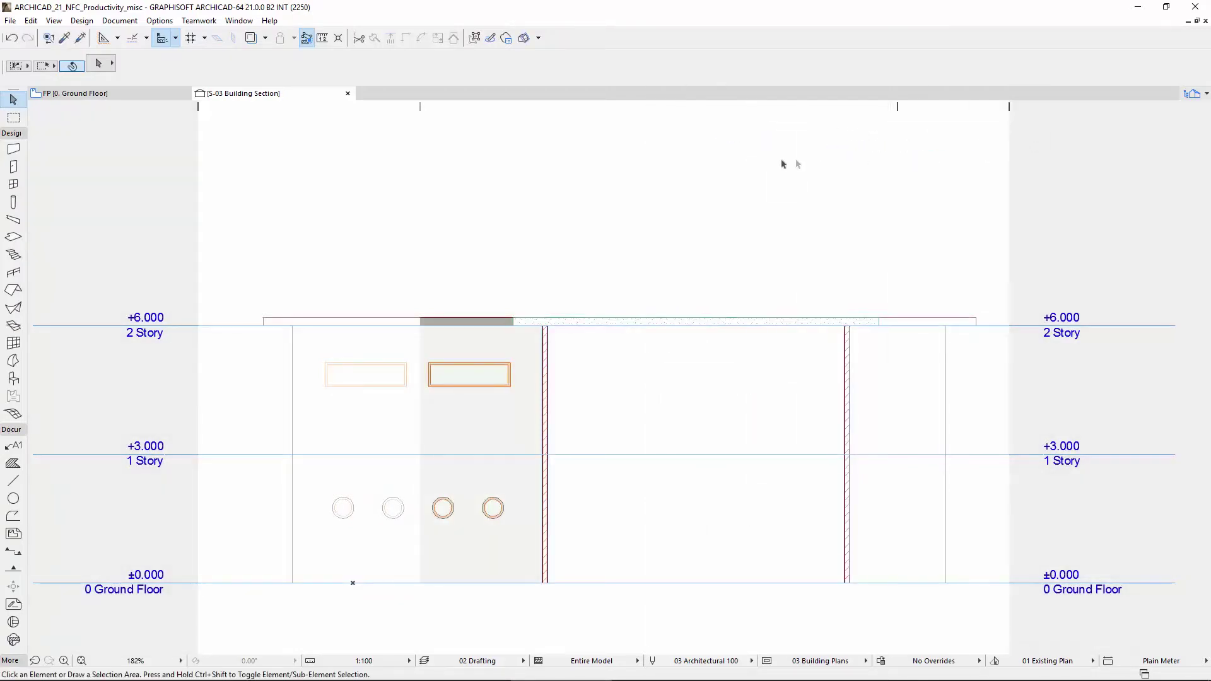
- Move the distant area limit left and check the updated marker on the Ground Floor plan
{"action": "left_click", "coordinate": [421, 117]}
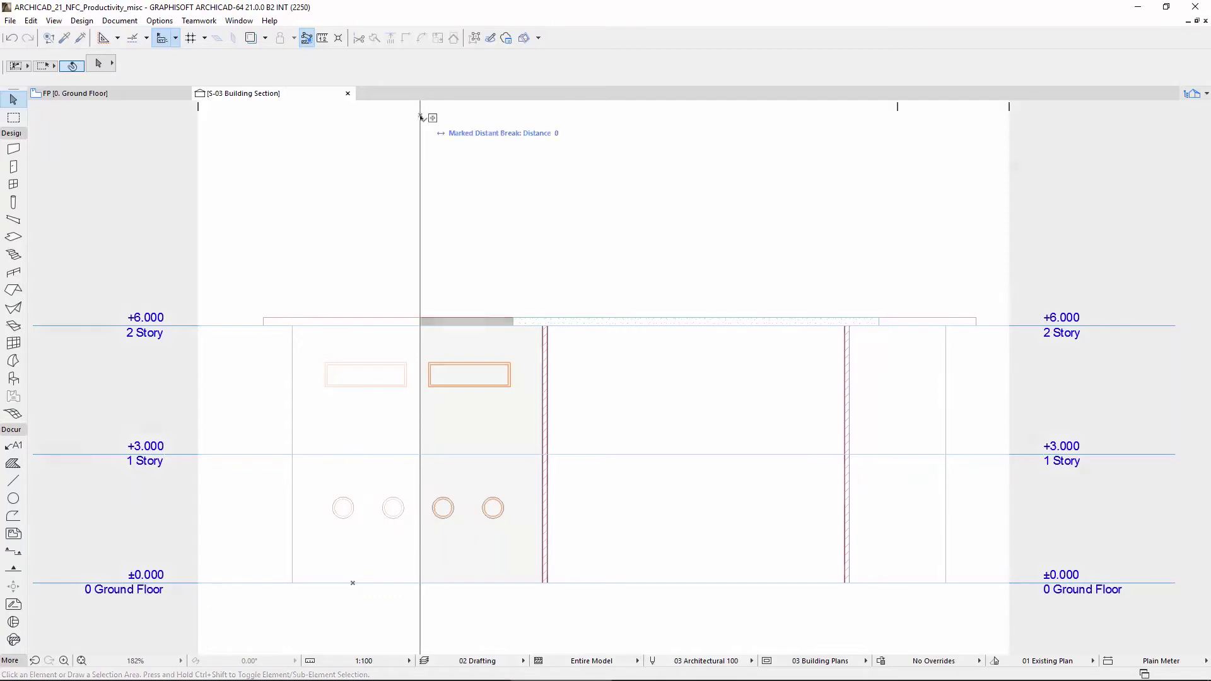
{"action": "left_click", "coordinate": [168, 126]}
{"action": "left_click", "coordinate": [147, 93]}
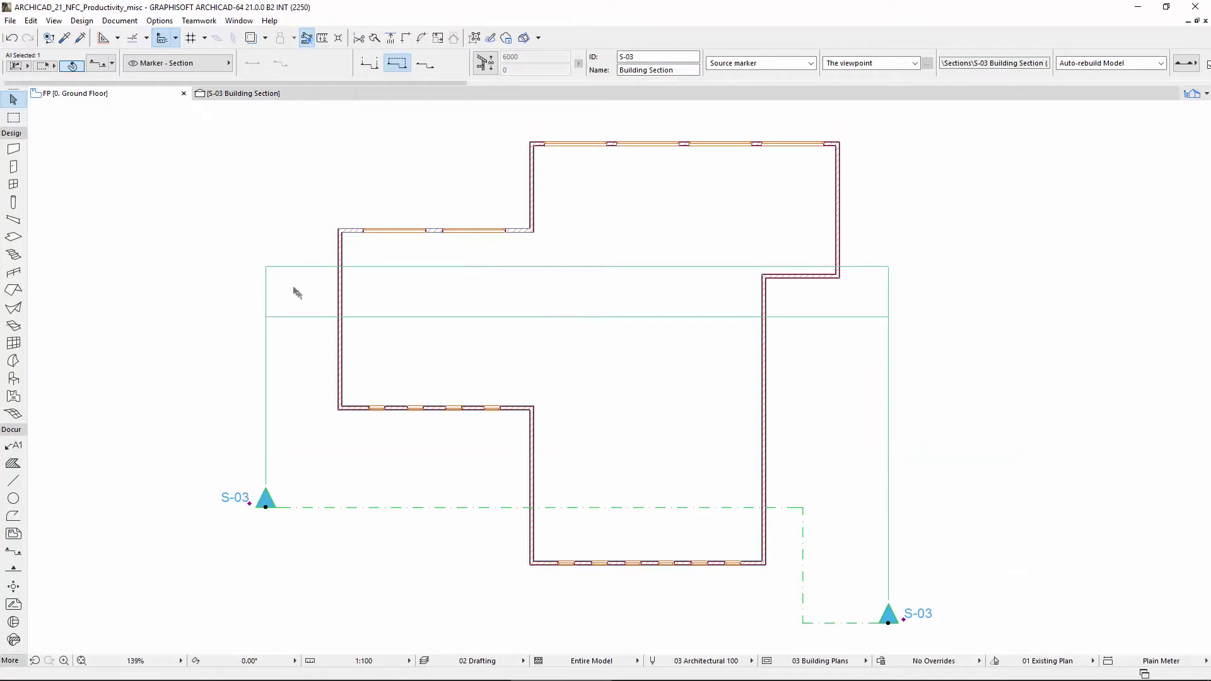
{"action": "left_click", "coordinate": [285, 100]}
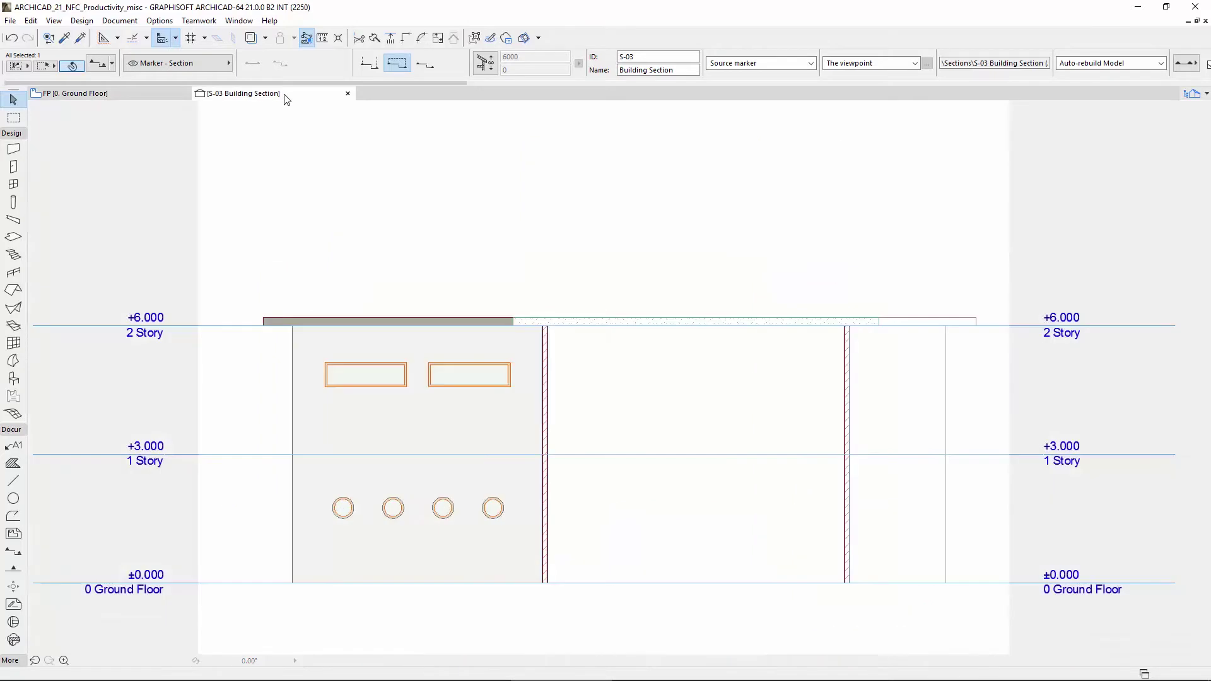
- Set the S-03 Section Settings vertical range to Limited, from 0 to 6000
{"action": "right_click", "coordinate": [414, 147]}
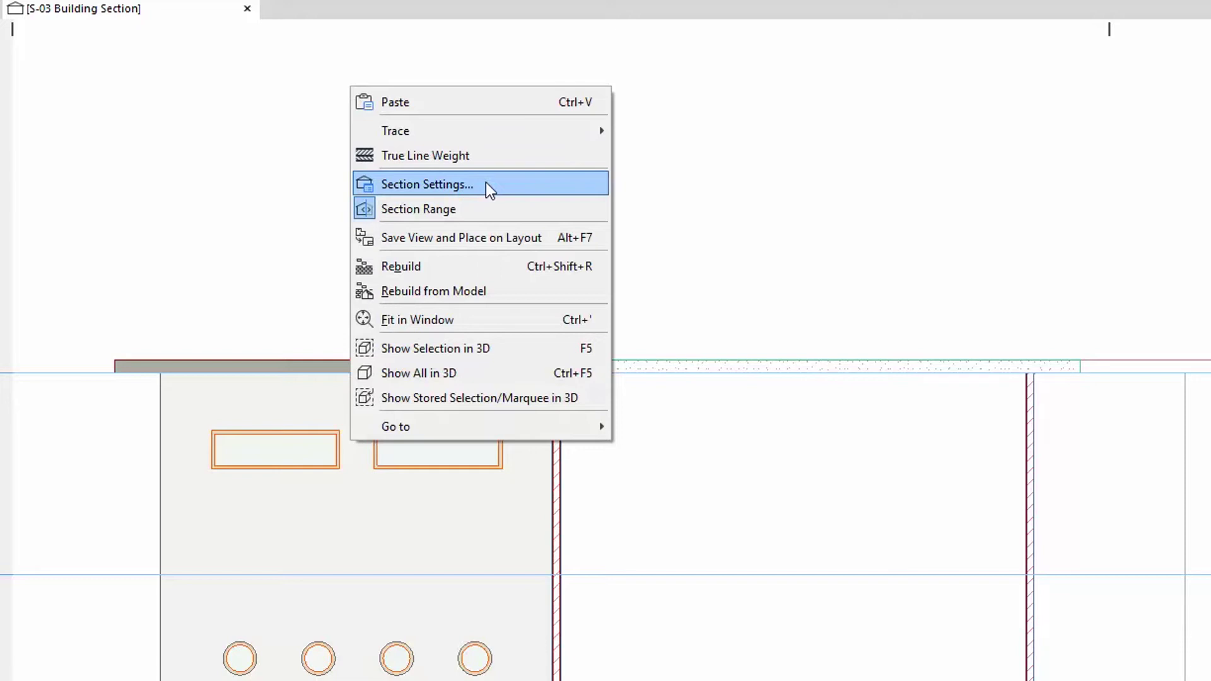
{"action": "left_click", "coordinate": [486, 185]}
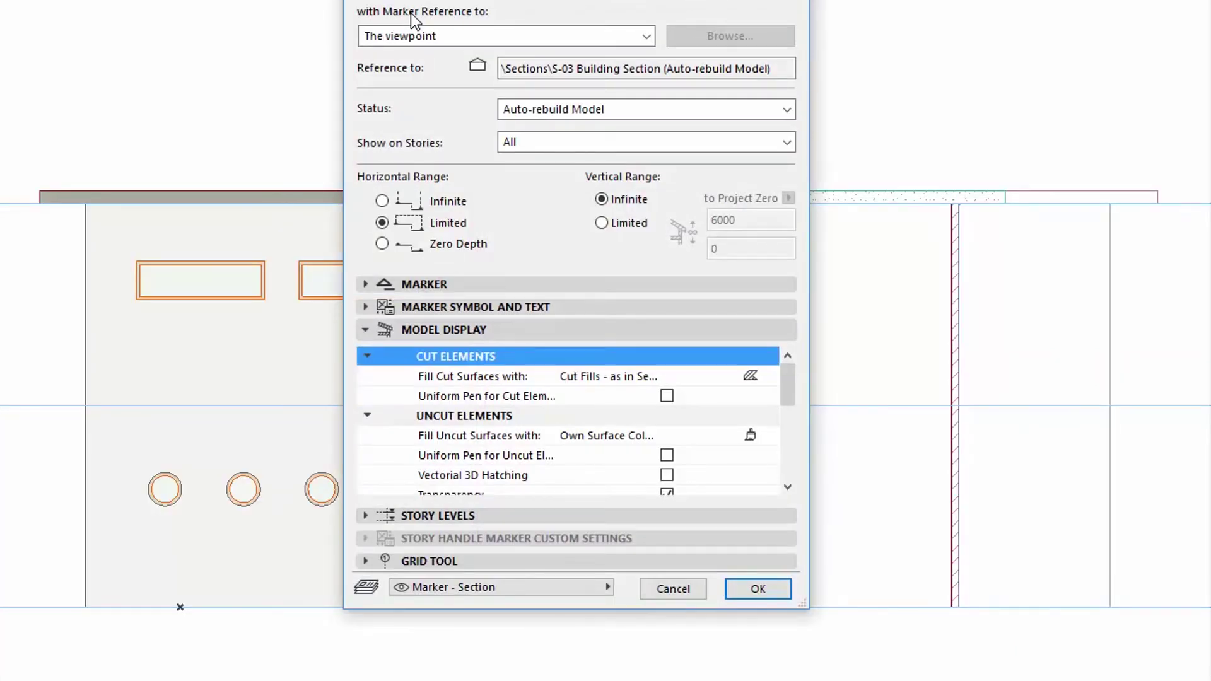
{"action": "left_click", "coordinate": [603, 224]}
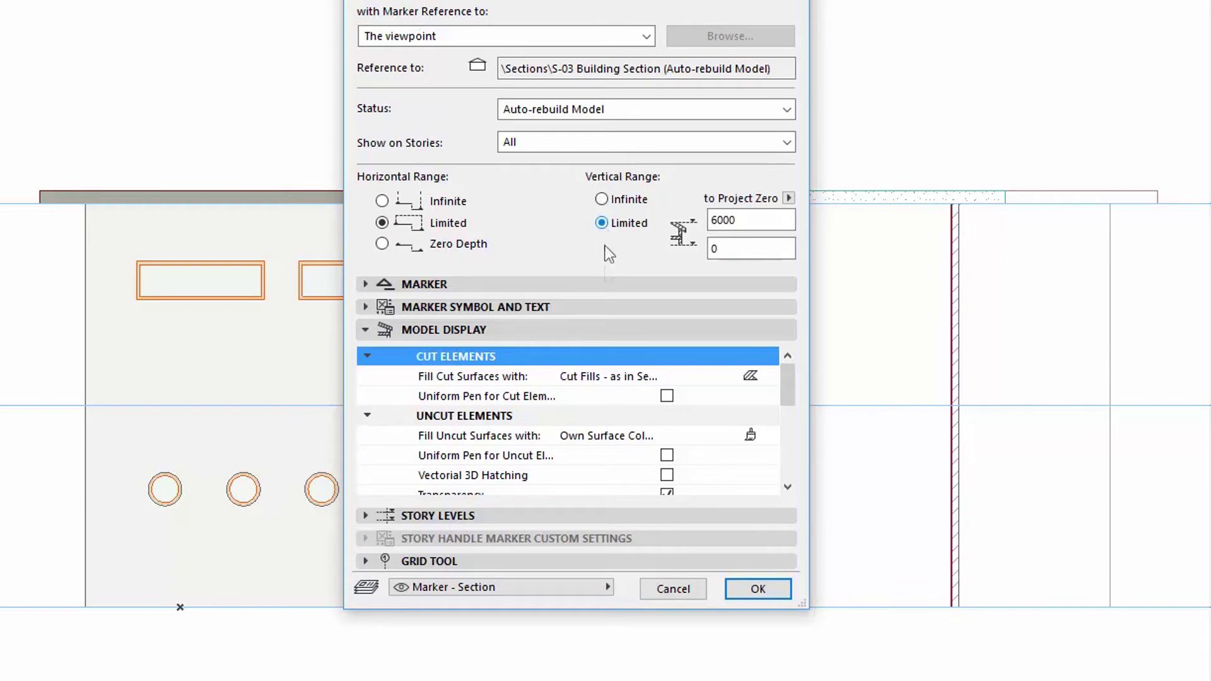
{"action": "left_click", "coordinate": [755, 593]}
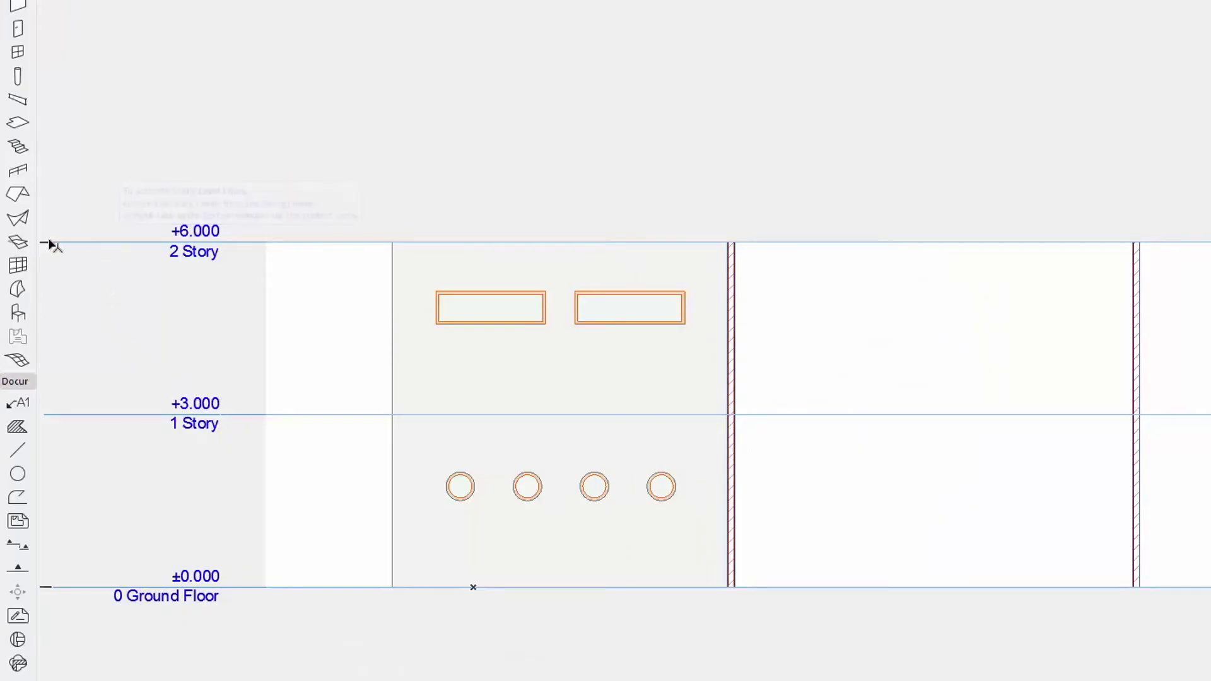
- Drag the section's upper vertical limit above the roof and the lower limit below ground
{"action": "left_click_drag", "start_coordinate": [49, 245], "coordinate": [76, 127]}
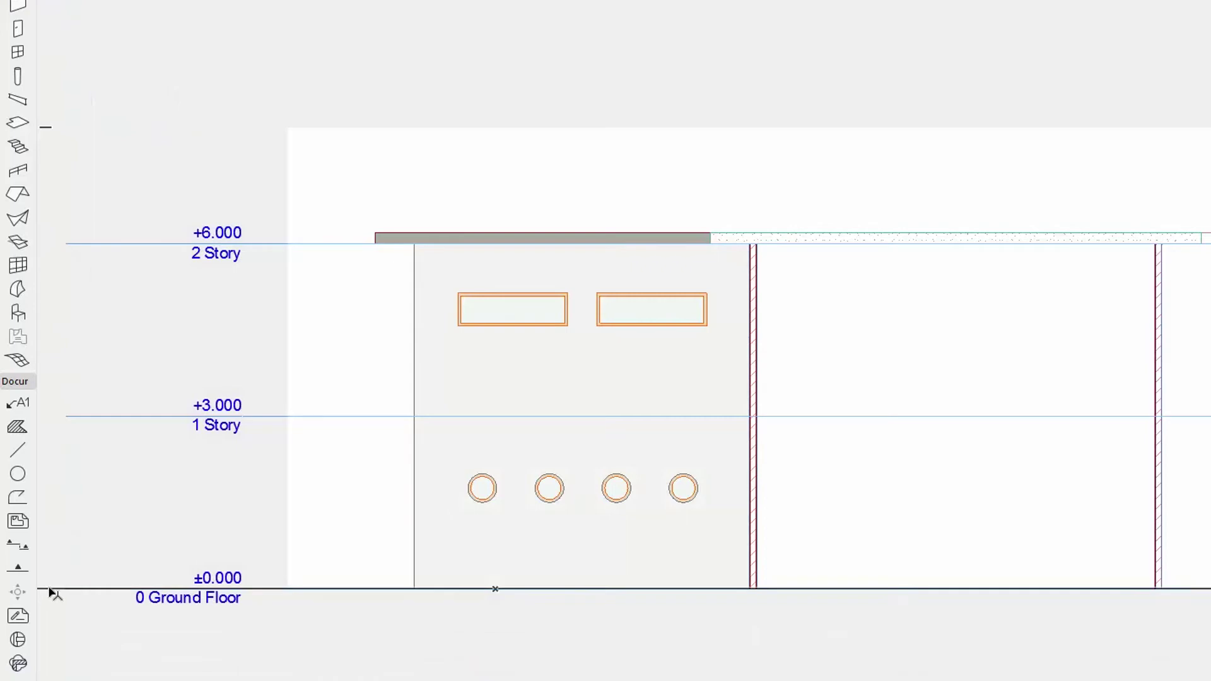
{"action": "left_click_drag", "start_coordinate": [53, 589], "coordinate": [62, 657]}
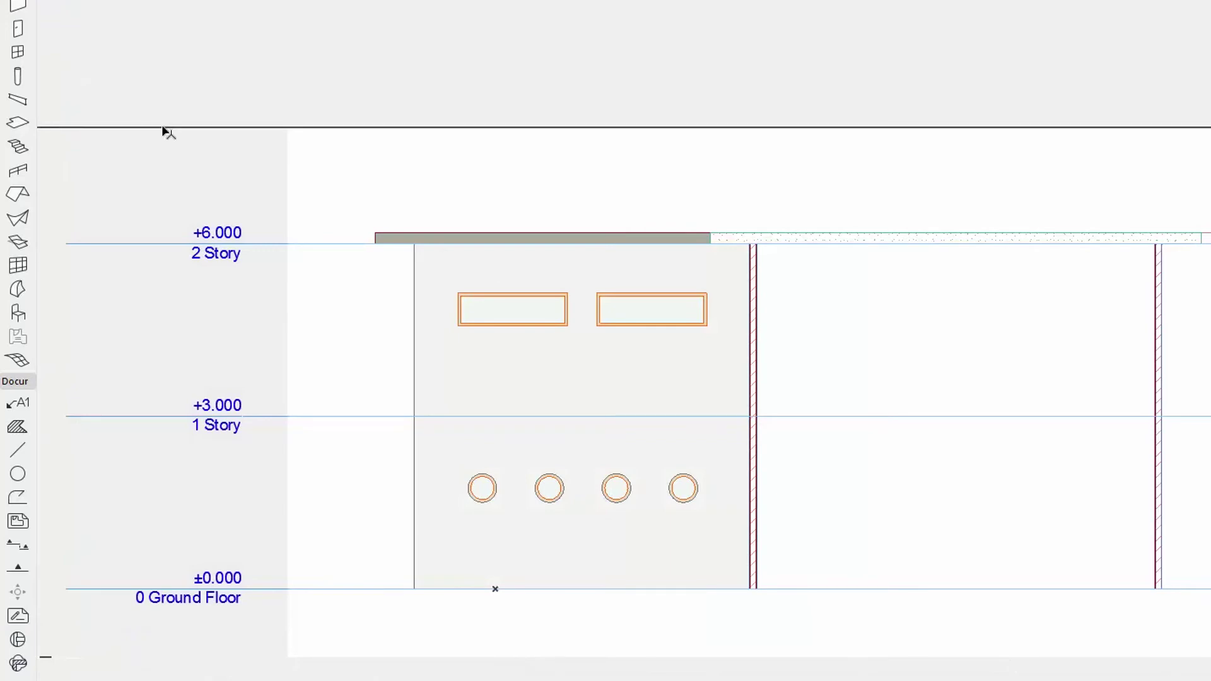
{"action": "left_click", "coordinate": [162, 126]}
{"action": "left_click_drag", "start_coordinate": [163, 158], "coordinate": [164, 323]}
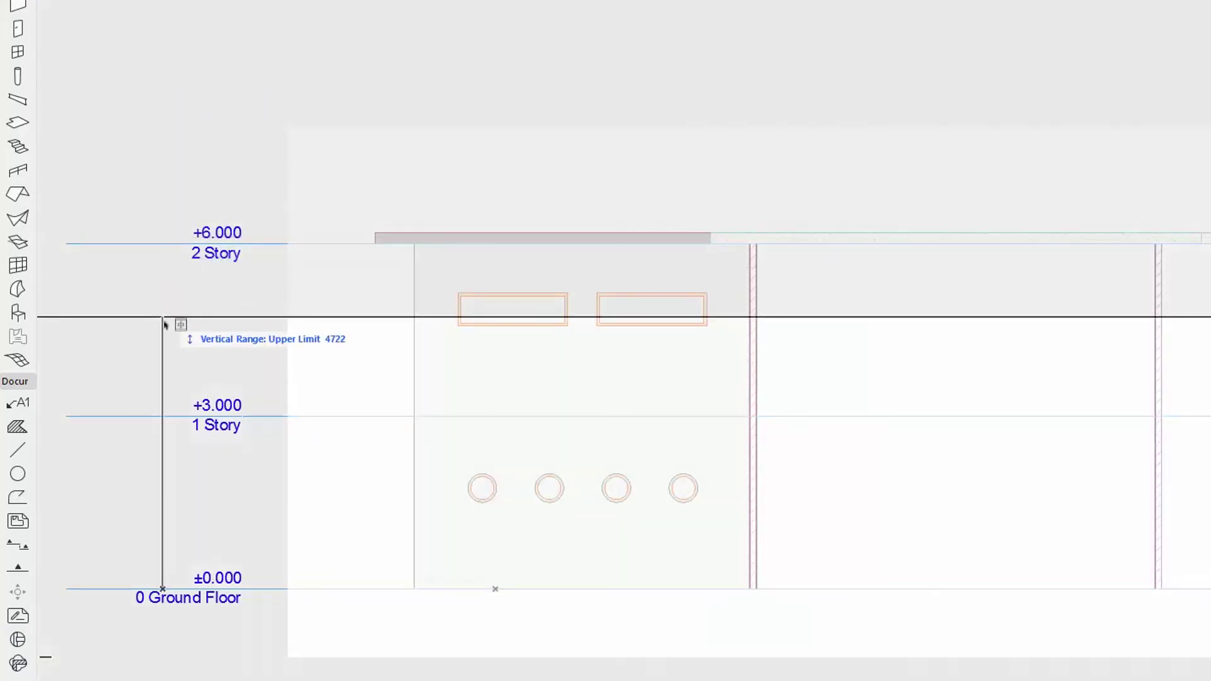
{"action": "left_click", "coordinate": [164, 320]}
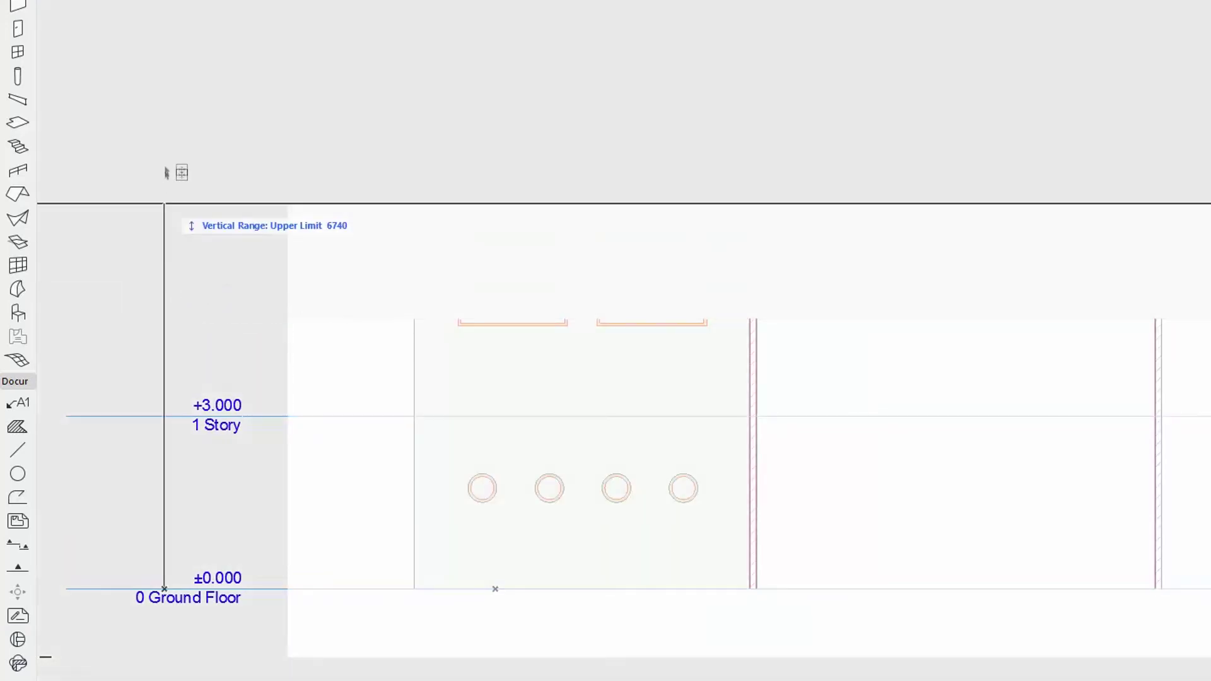
{"action": "left_click", "coordinate": [165, 107]}
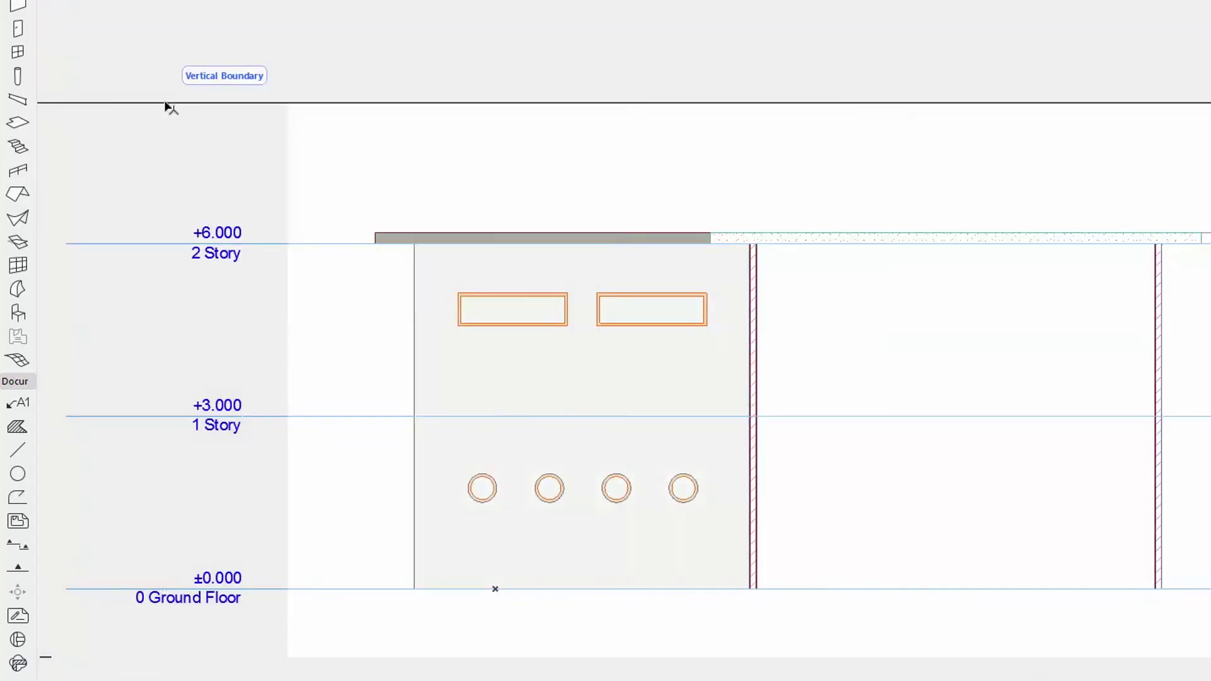
- Enter range editing for S-03 via Design > Section/Elevation Range
{"action": "right_click", "coordinate": [357, 120]}
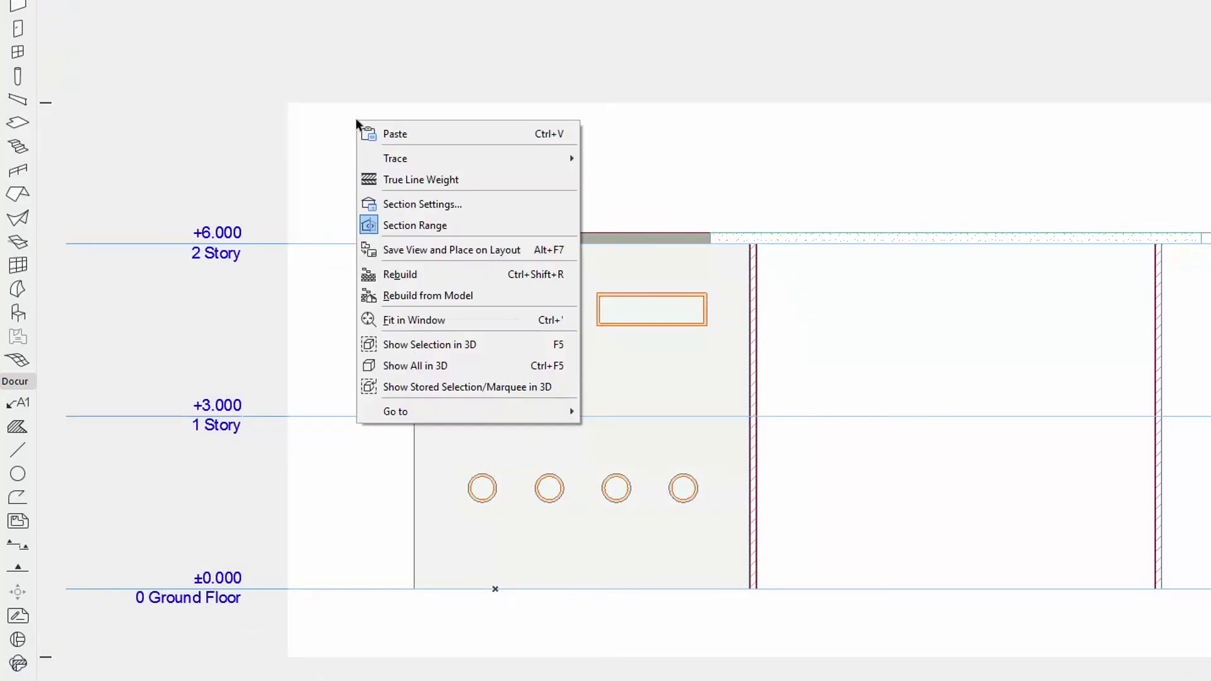
{"action": "left_click", "coordinate": [466, 228]}
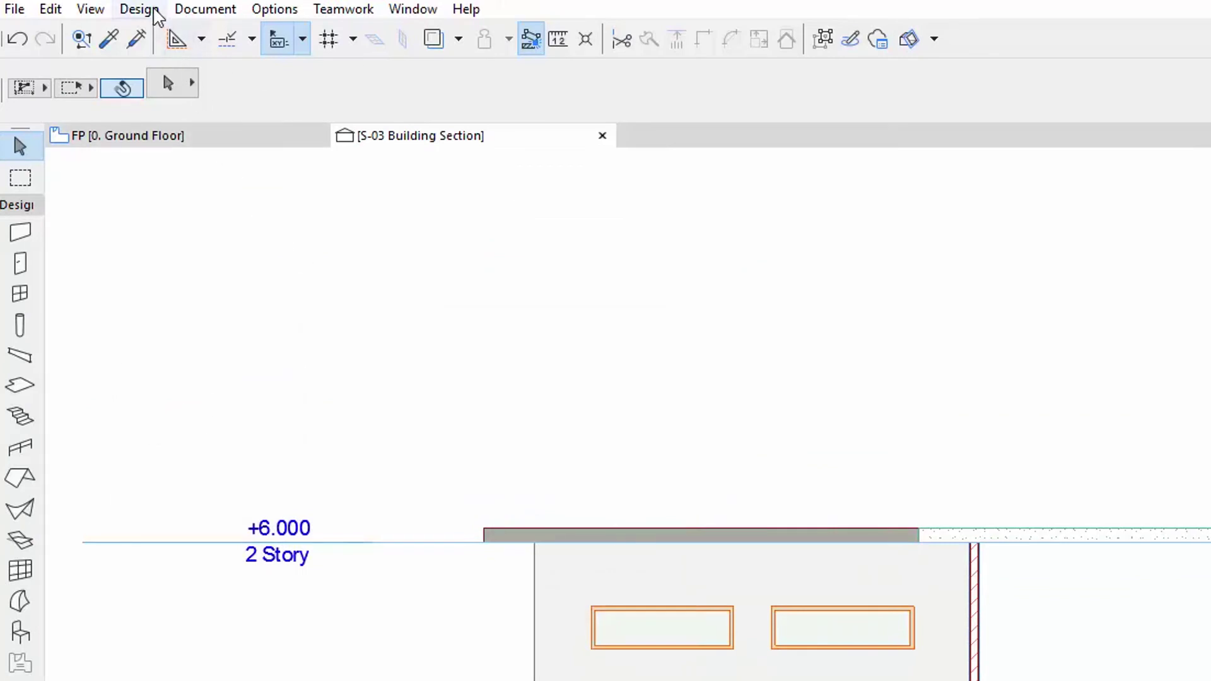
{"action": "left_click", "coordinate": [155, 14]}
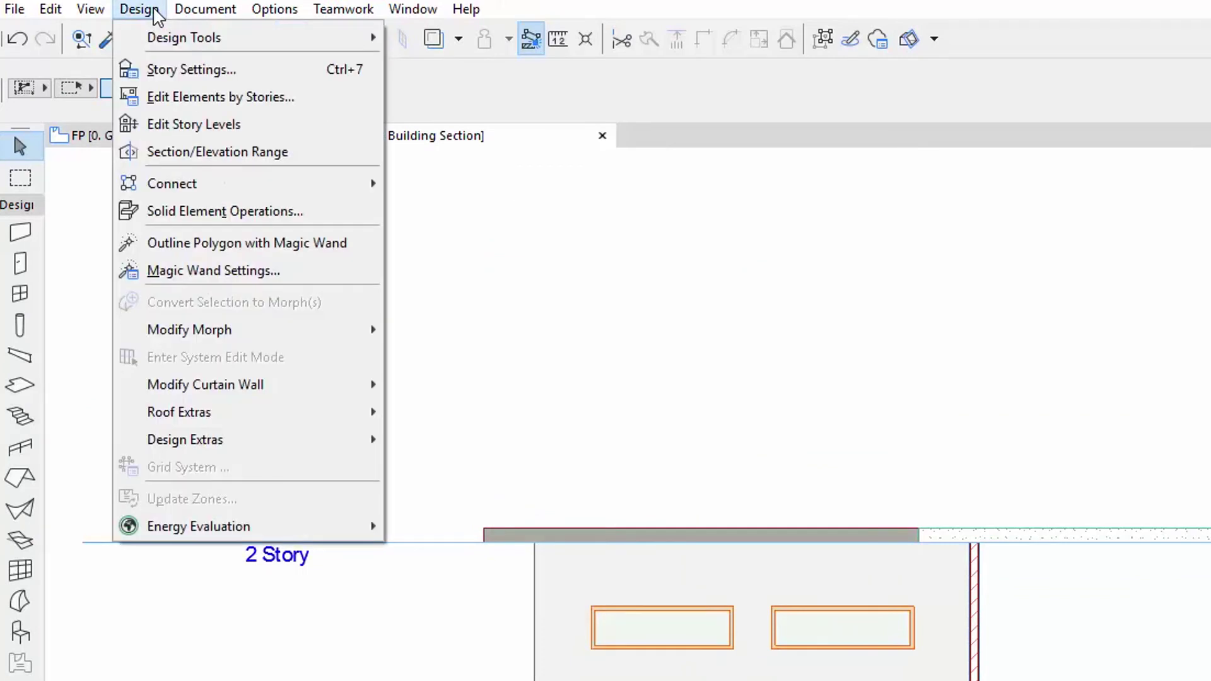
{"action": "left_click", "coordinate": [327, 163]}
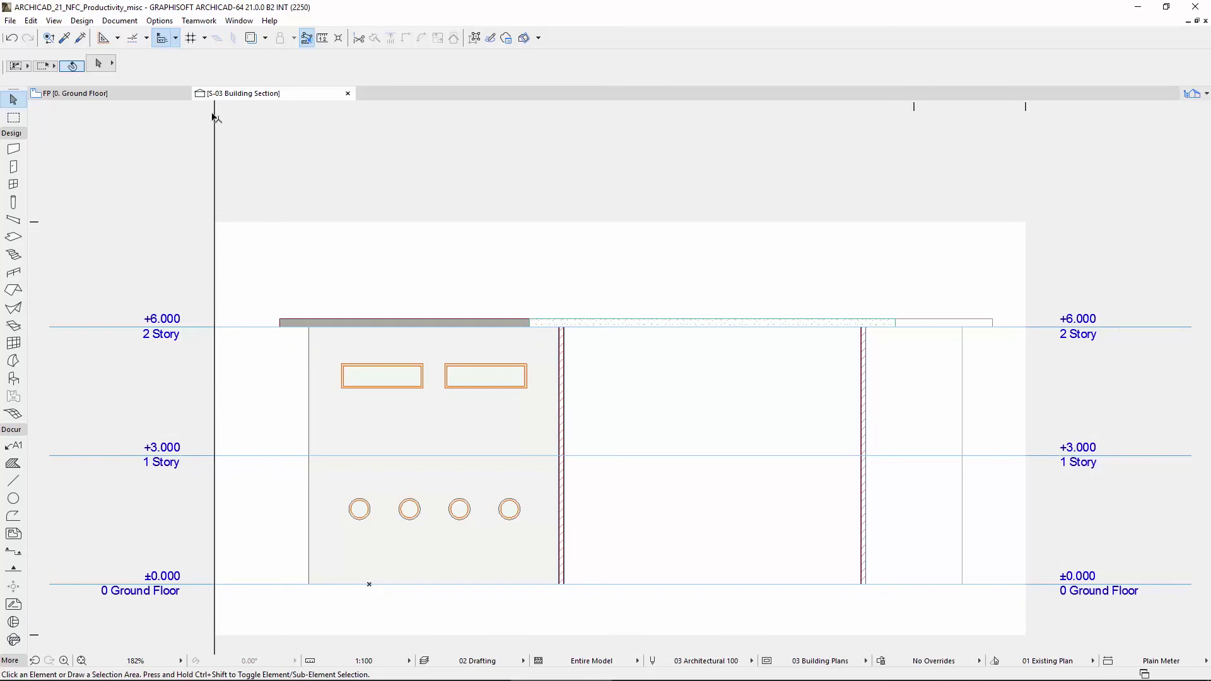
- Drag S-03's left horizontal boundary to a new position and view the updated Ground Floor marker
{"action": "left_click", "coordinate": [214, 117]}
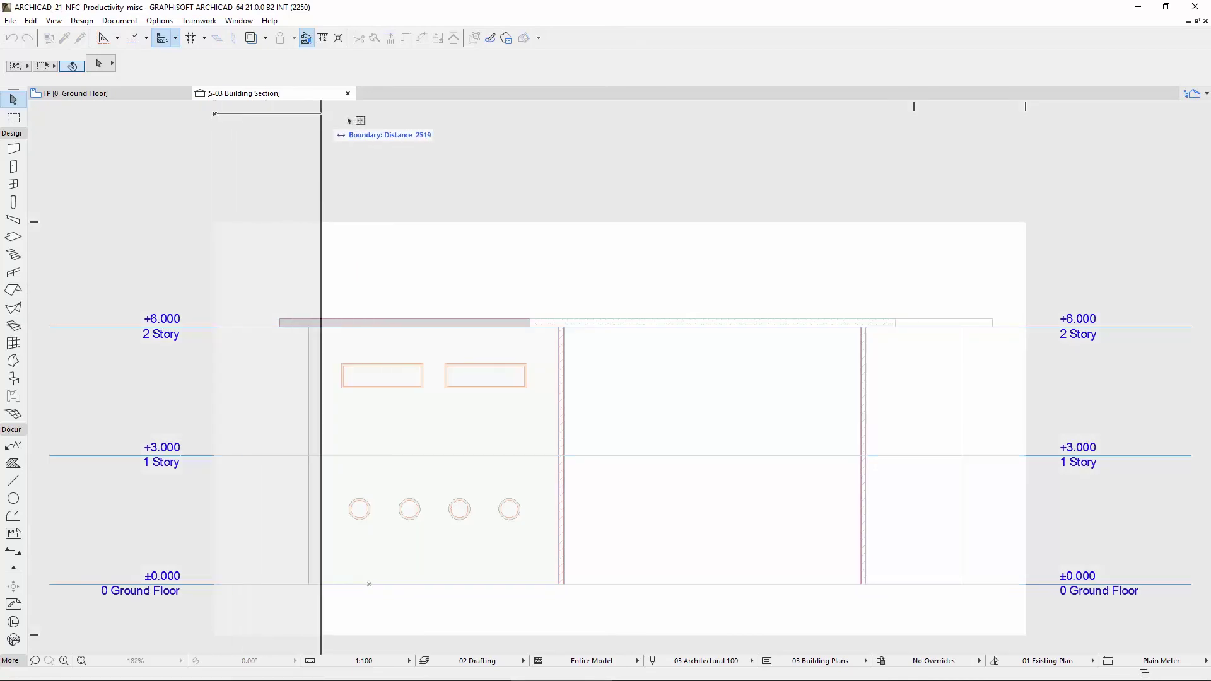
{"action": "left_click", "coordinate": [356, 121]}
{"action": "left_click", "coordinate": [357, 124]}
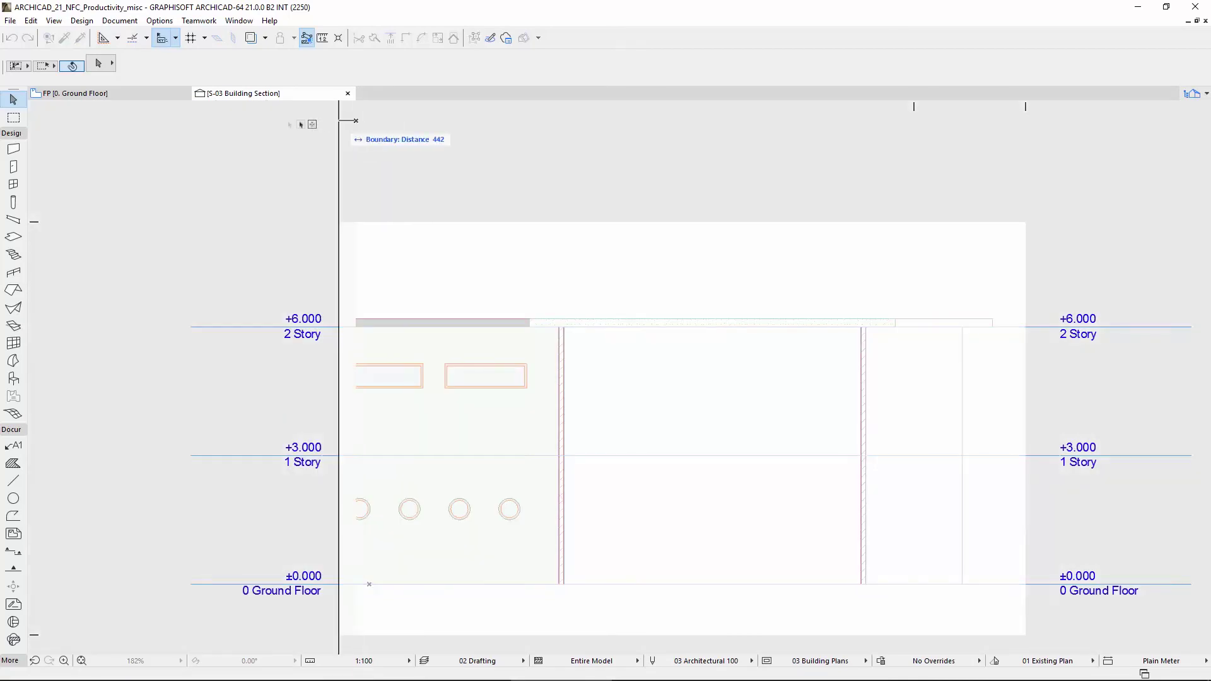
{"action": "left_click", "coordinate": [201, 114]}
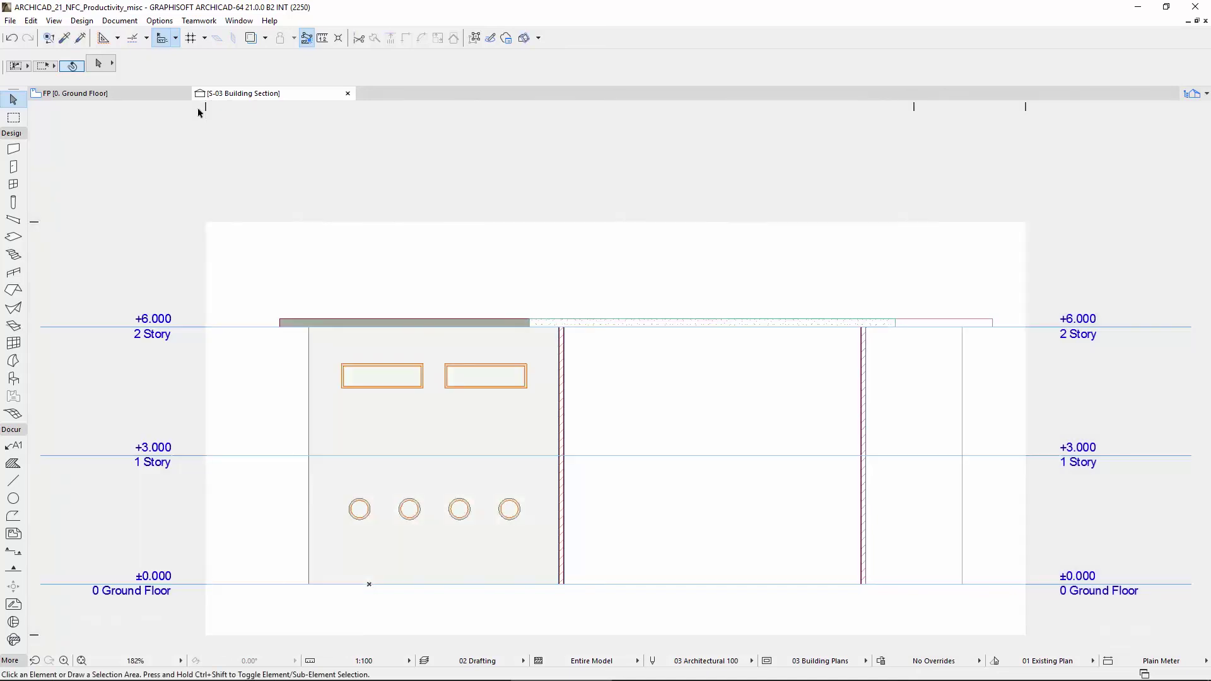
{"action": "left_click", "coordinate": [161, 96]}
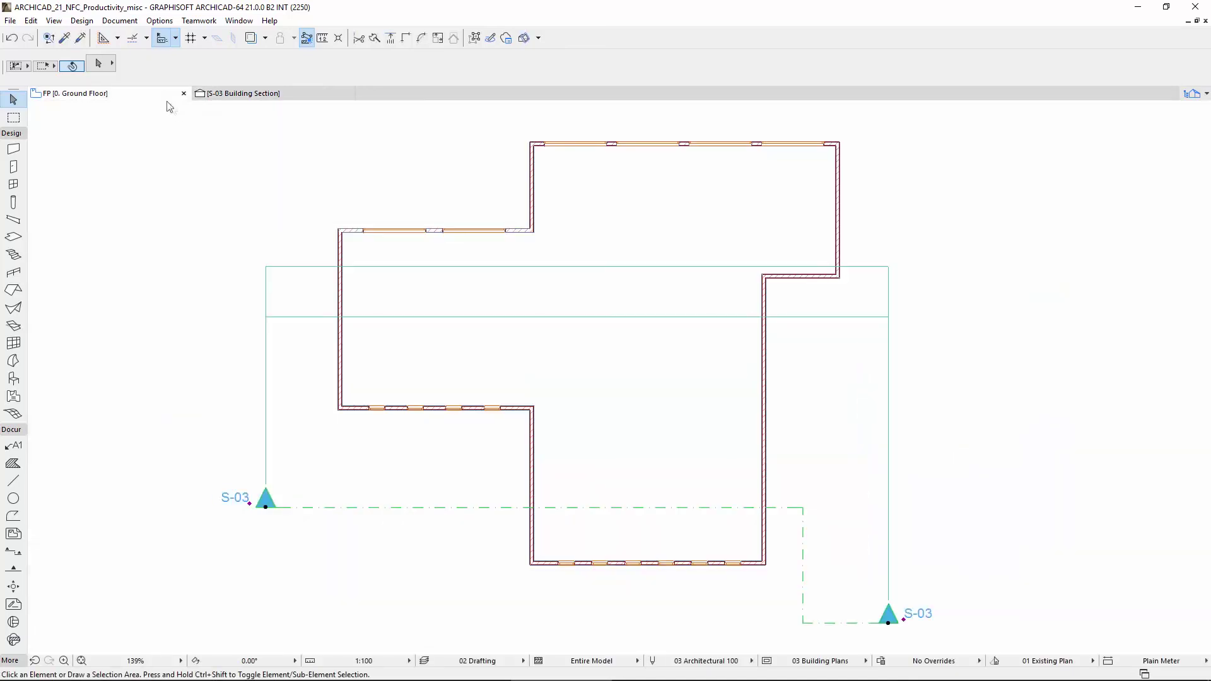